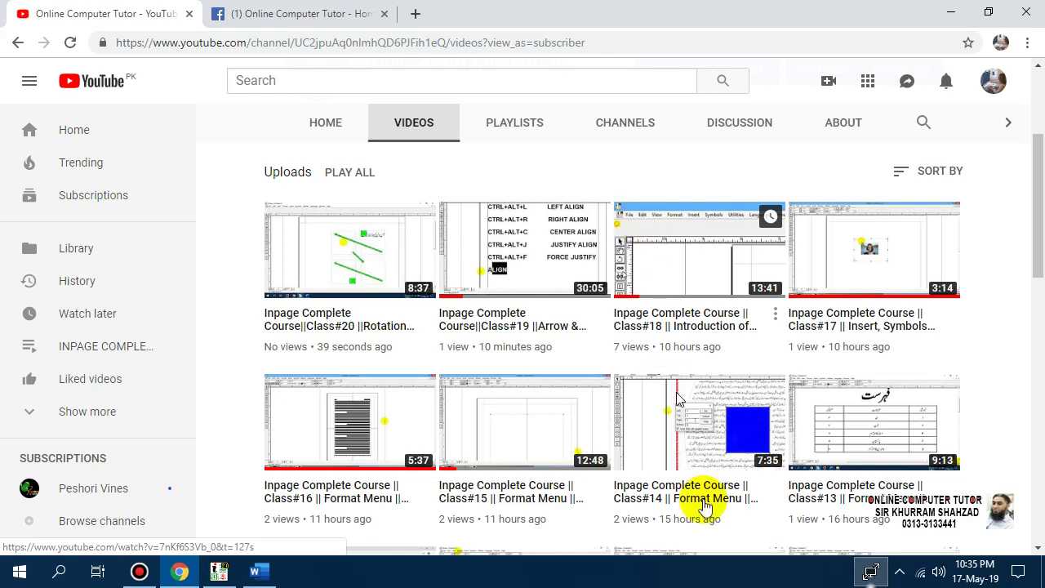
Switch to InPage and create a new one-page A4 portrait document with the default settings
left_click(219, 572)
key("ctrl+n")
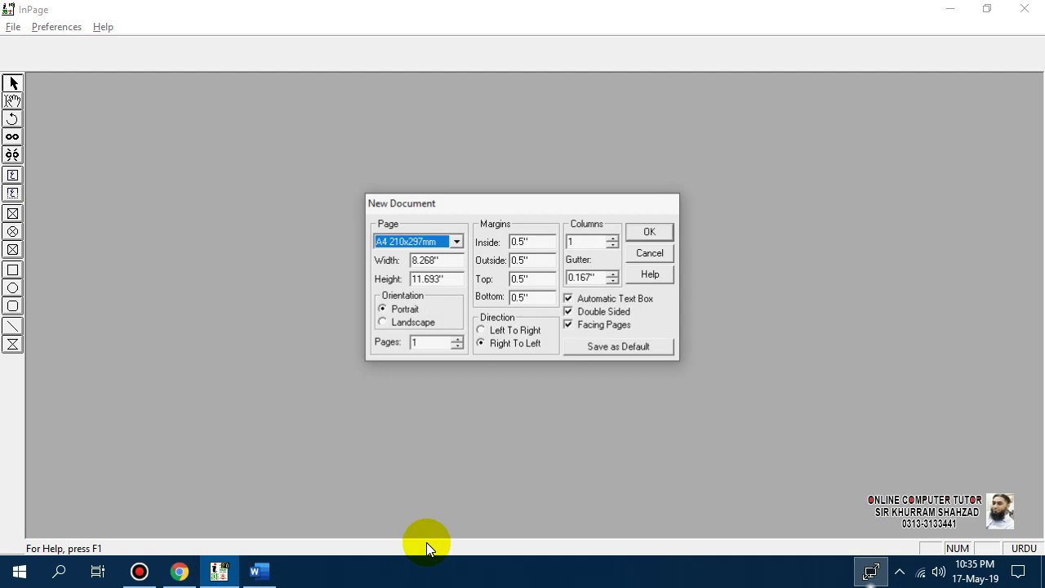
left_click(647, 235)
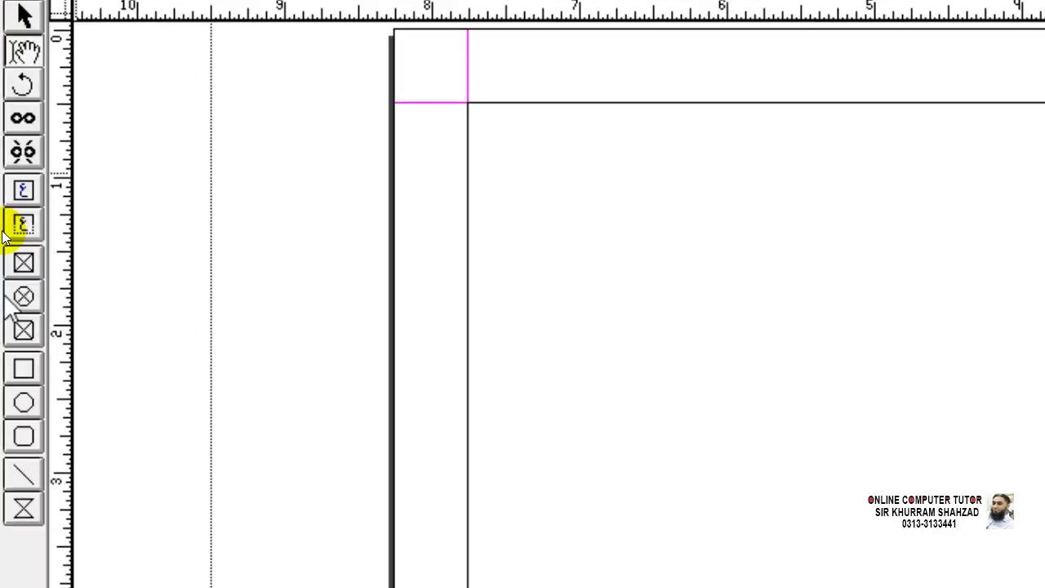
Draw a rectangular picture box about 1.88" wide and 1.91" high near the page's upper-left corner
left_click(26, 216)
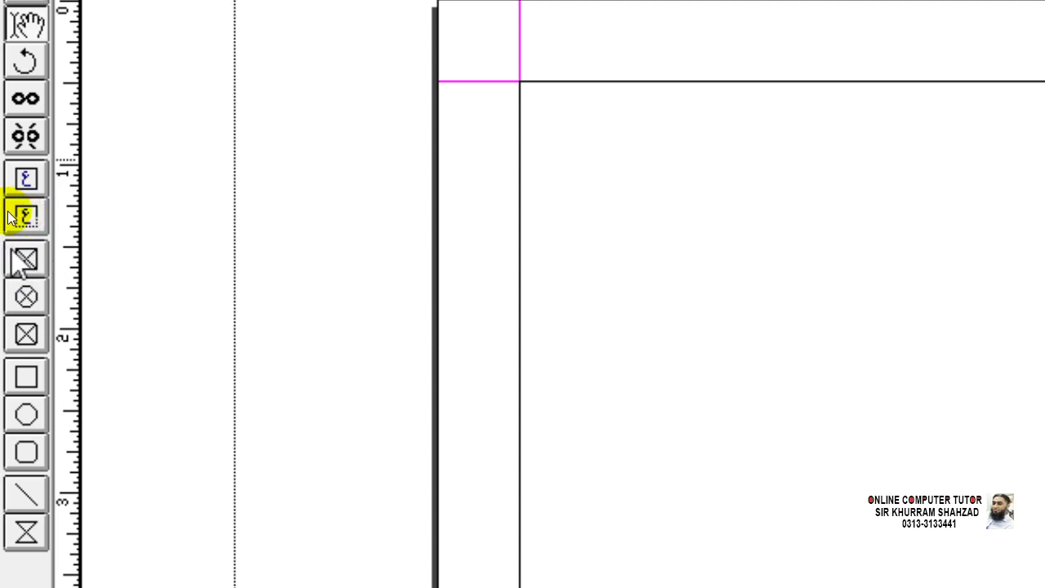
left_click(26, 259)
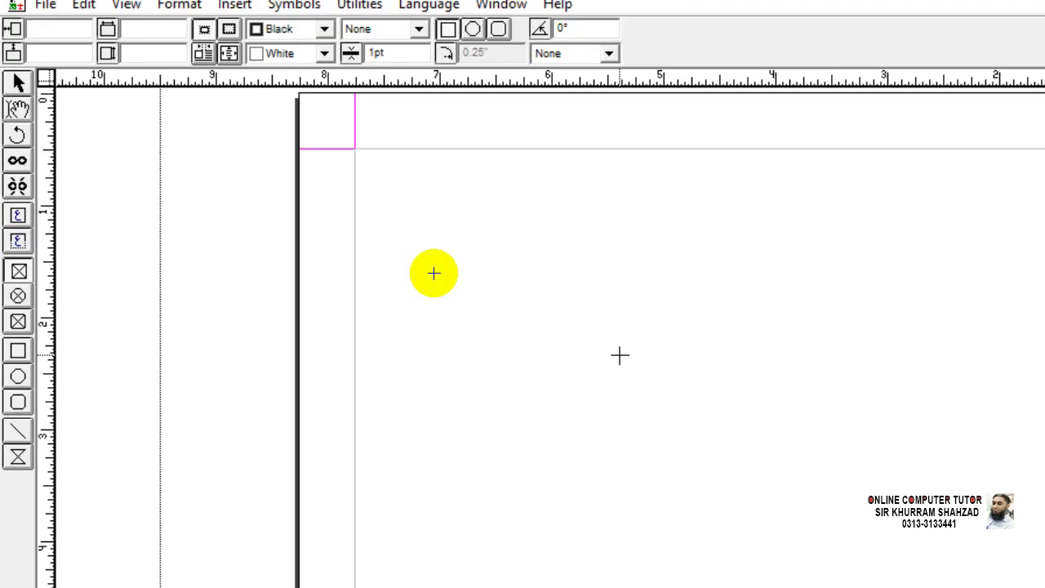
left_click_drag(388, 192, 521, 319)
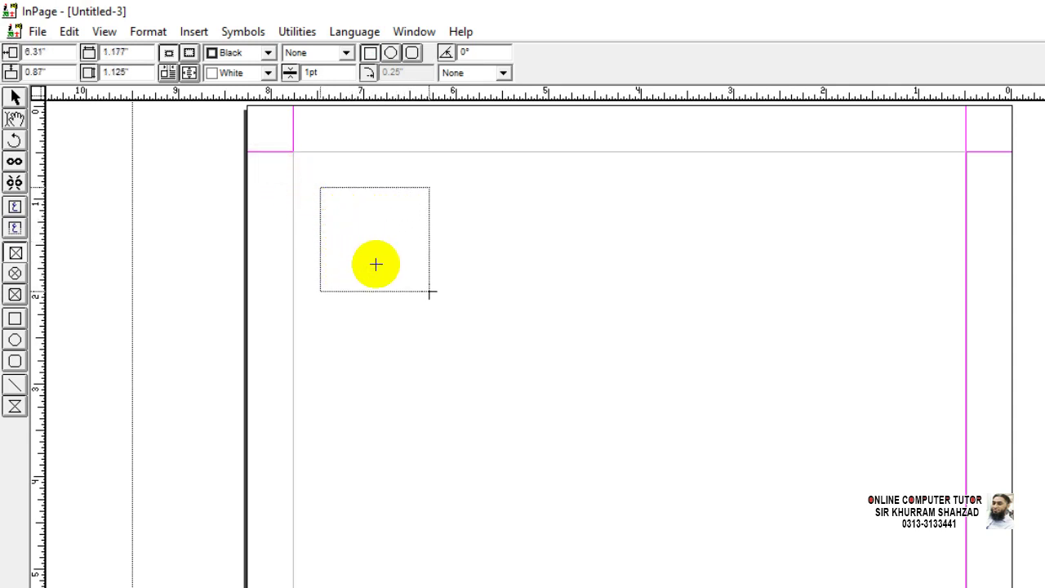
left_click_drag(431, 291, 494, 363)
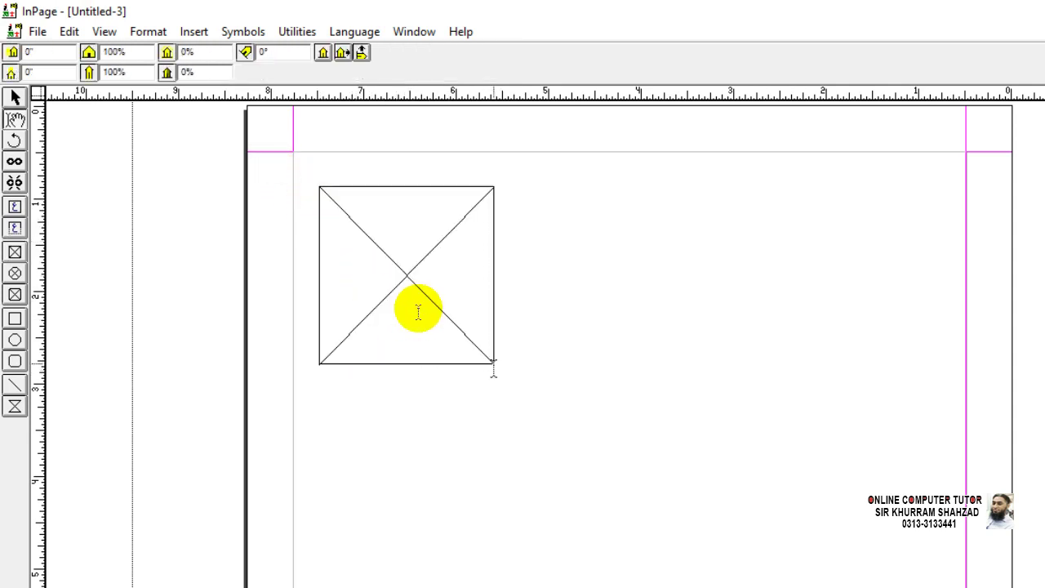
Import the picture 1371950.jpg from the Pictures folder under DATA on drive E: into the rectangular picture box
double_click(335, 234)
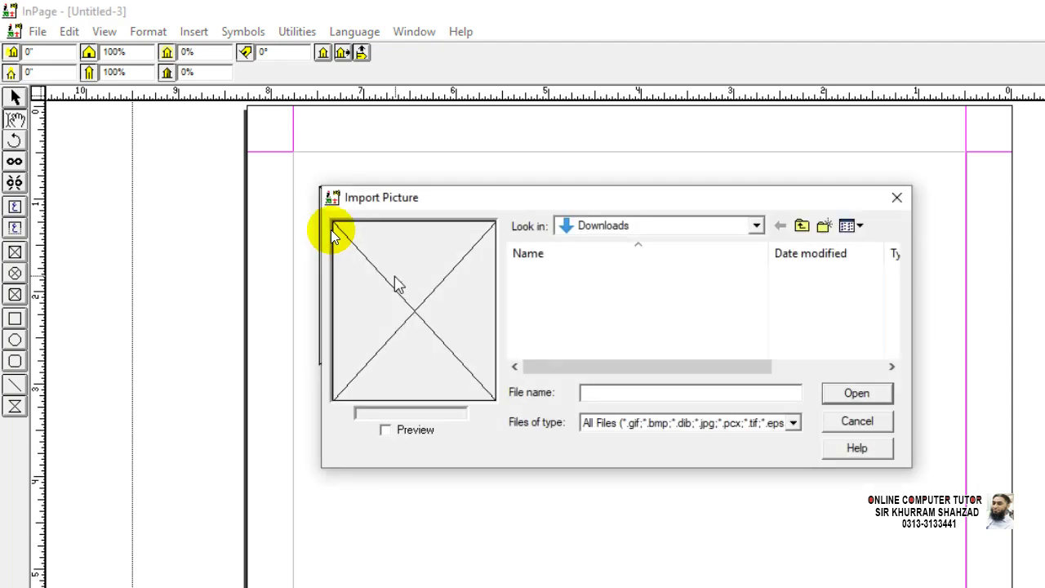
left_click(672, 229)
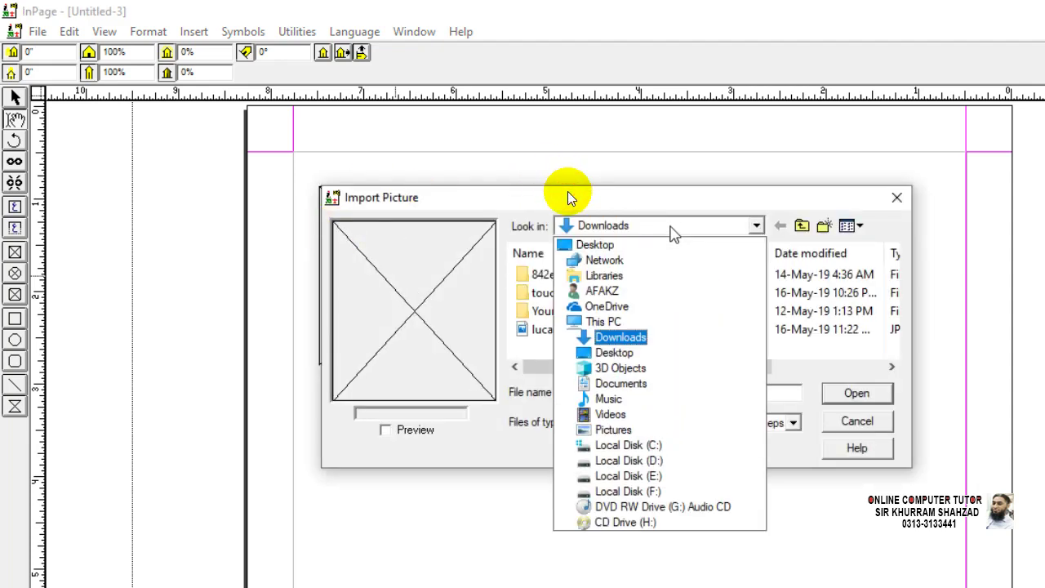
left_click(681, 463)
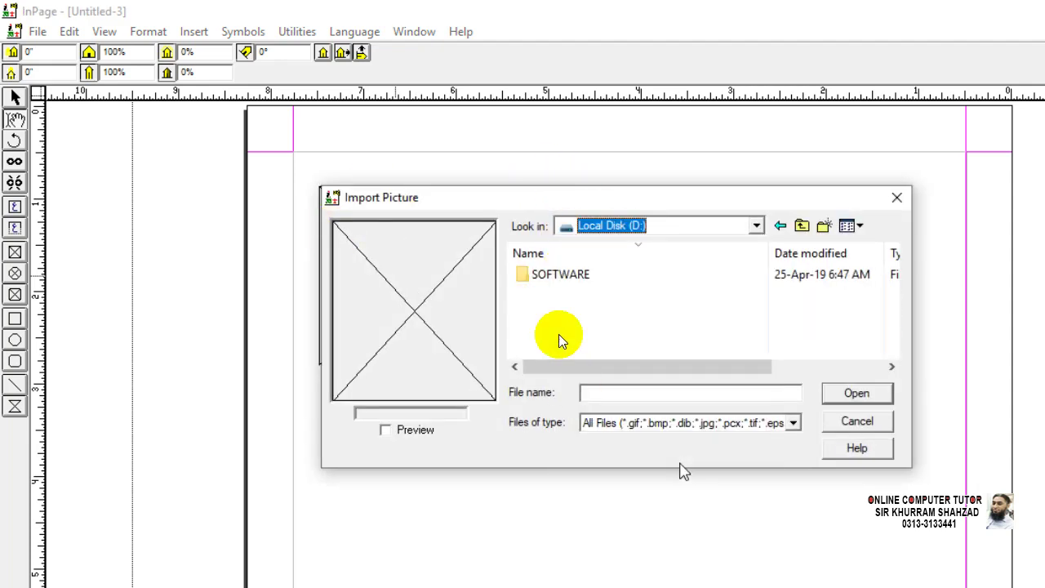
left_click(719, 232)
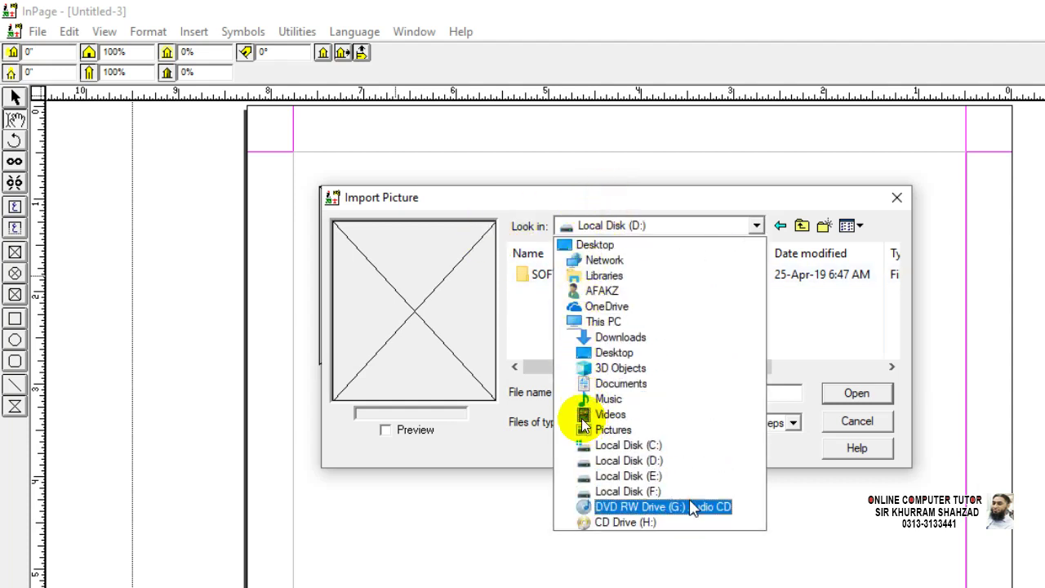
left_click(686, 491)
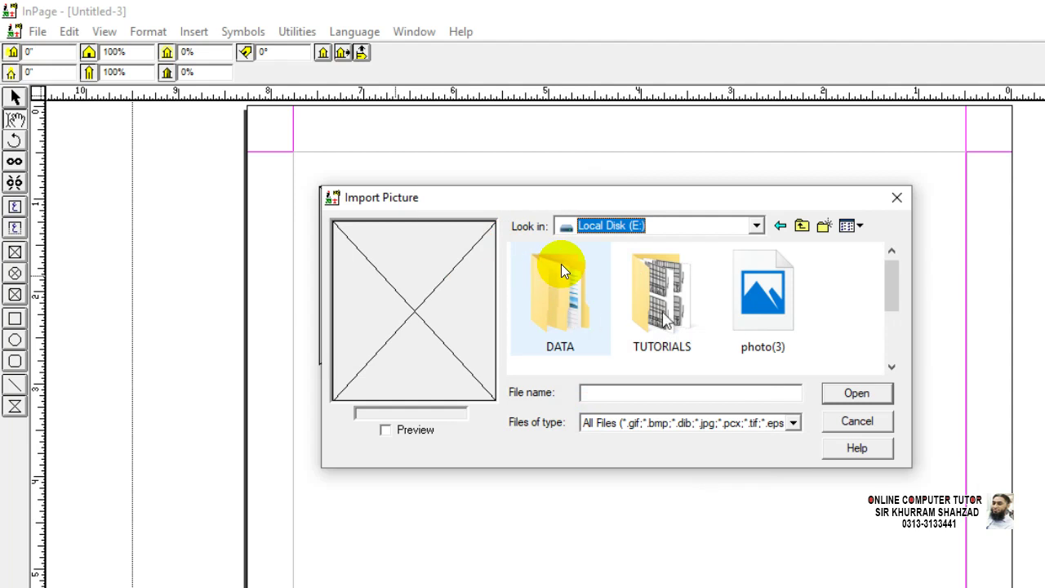
double_click(561, 264)
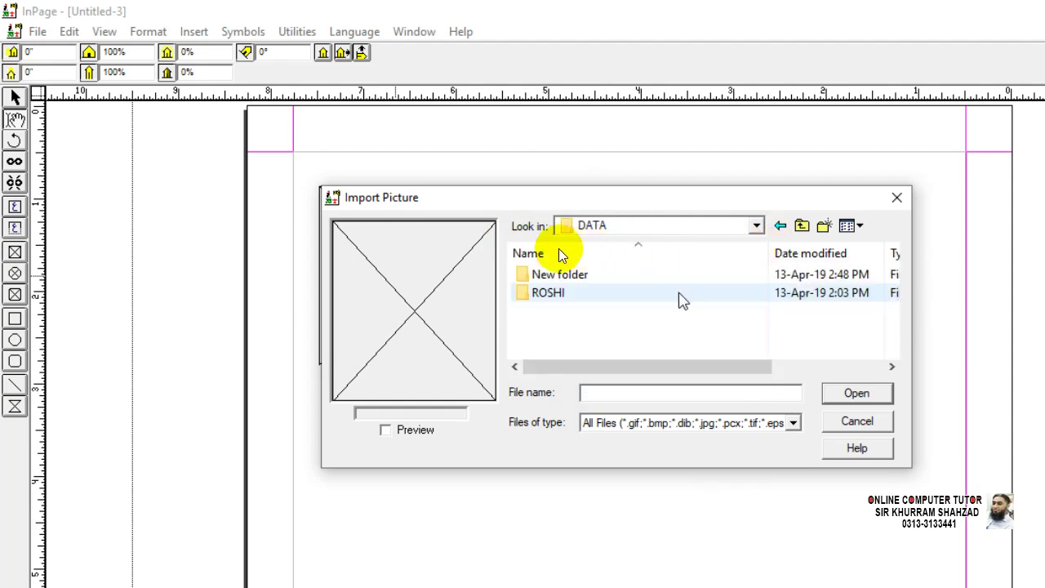
double_click(609, 277)
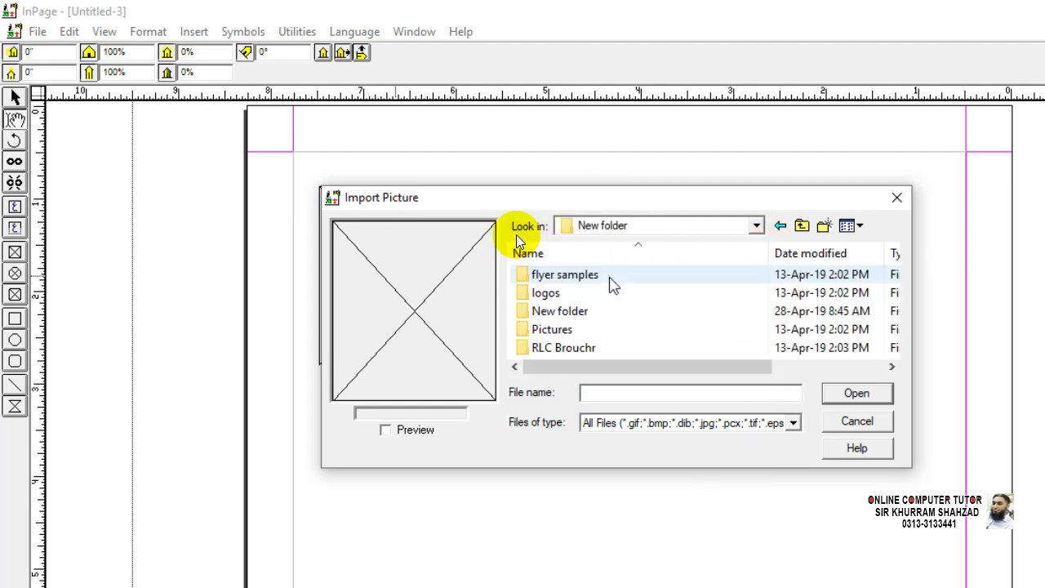
double_click(605, 330)
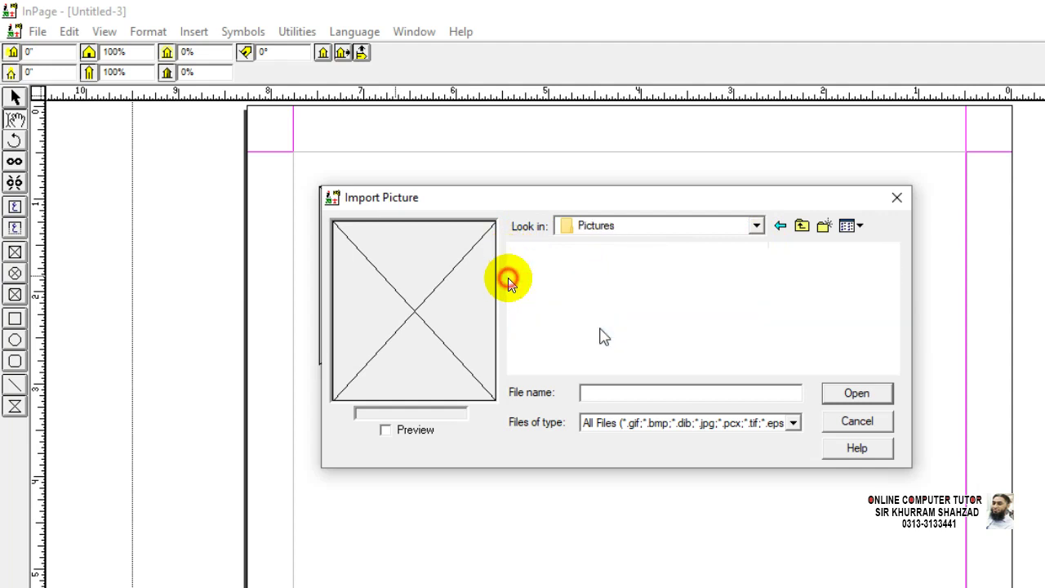
double_click(733, 308)
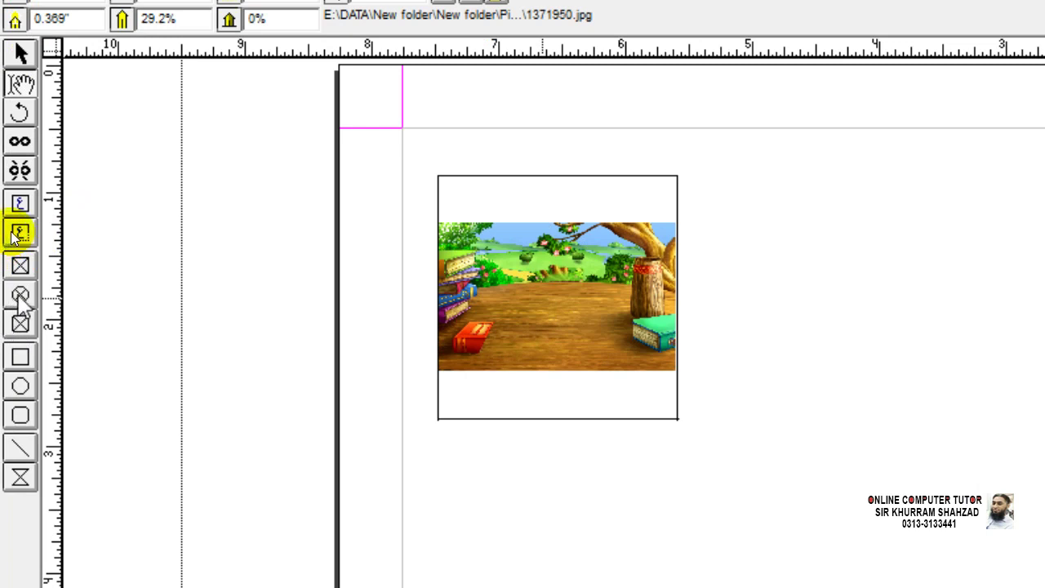
Draw an elliptical picture box about 1.6" by 1.53" beside the rectangular one and import the blue beach picture into it
left_click(21, 296)
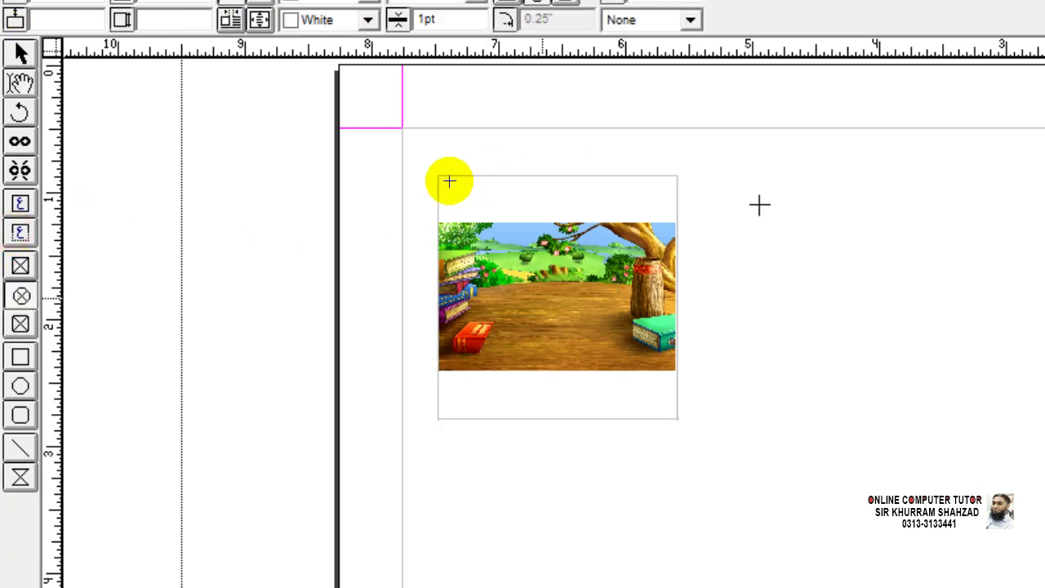
left_click_drag(719, 214, 872, 356)
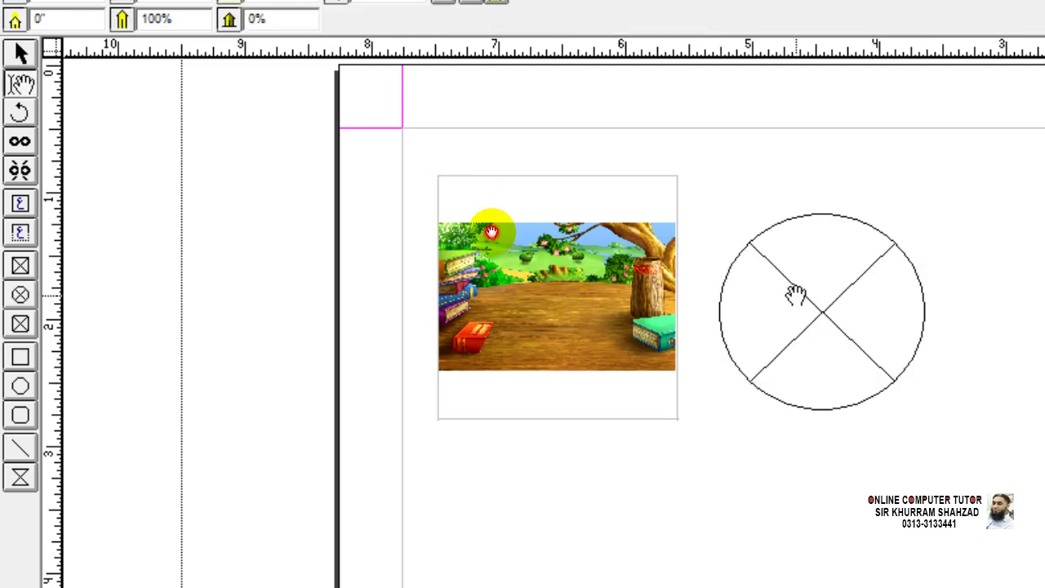
key("ctrl+e")
left_click(870, 334)
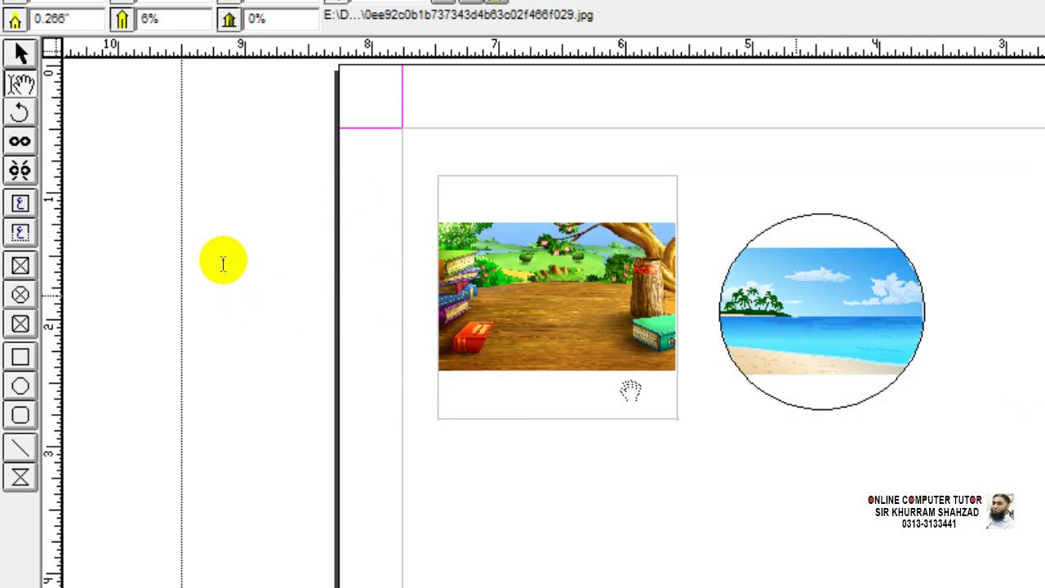
Draw a wide rounded-corner picture box below the other two and import the picture 1371950 into it
left_click(21, 325)
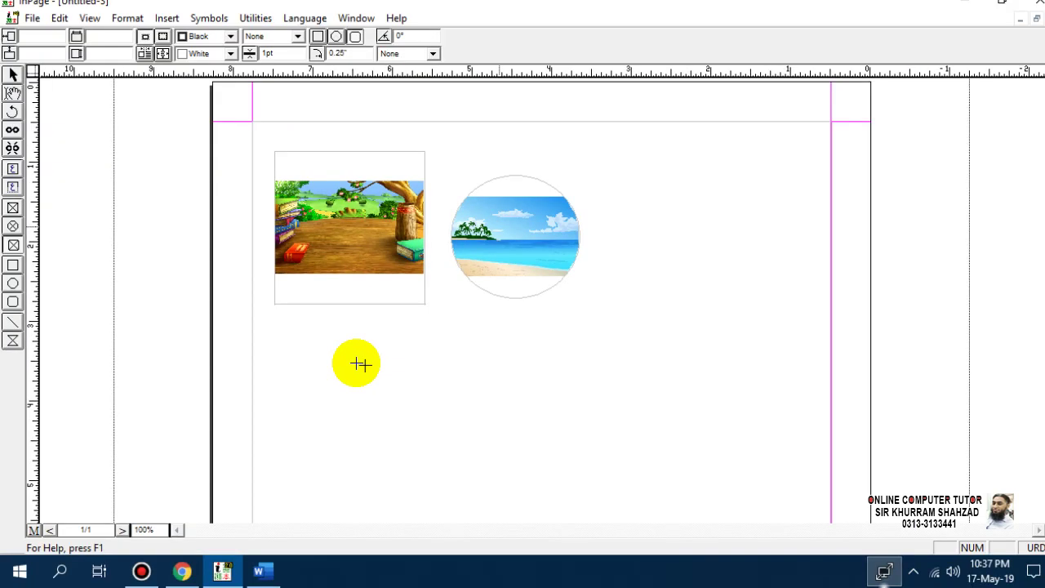
left_click_drag(351, 348, 602, 484)
double_click(532, 436)
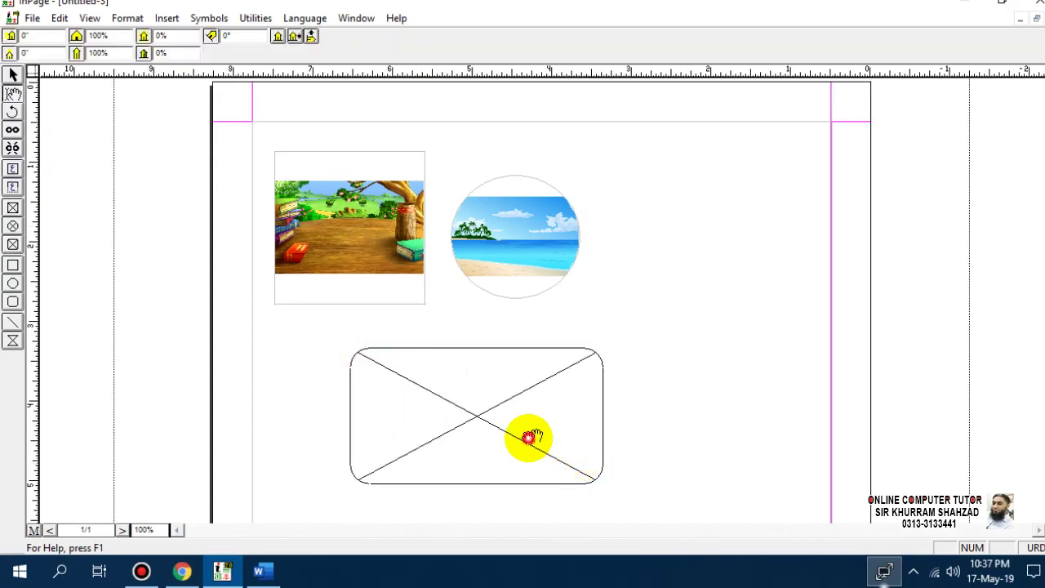
left_click(625, 263)
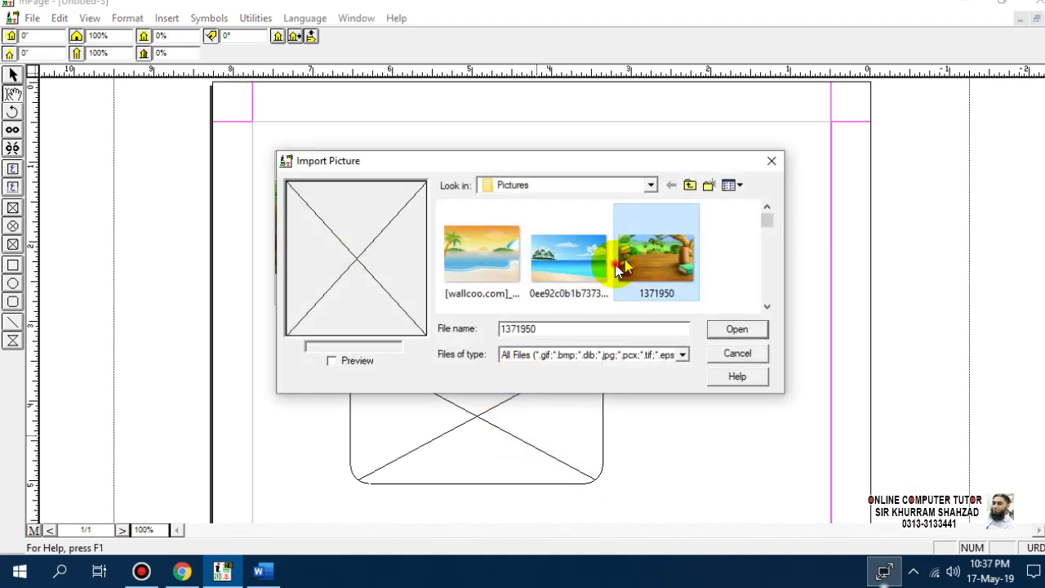
double_click(621, 264)
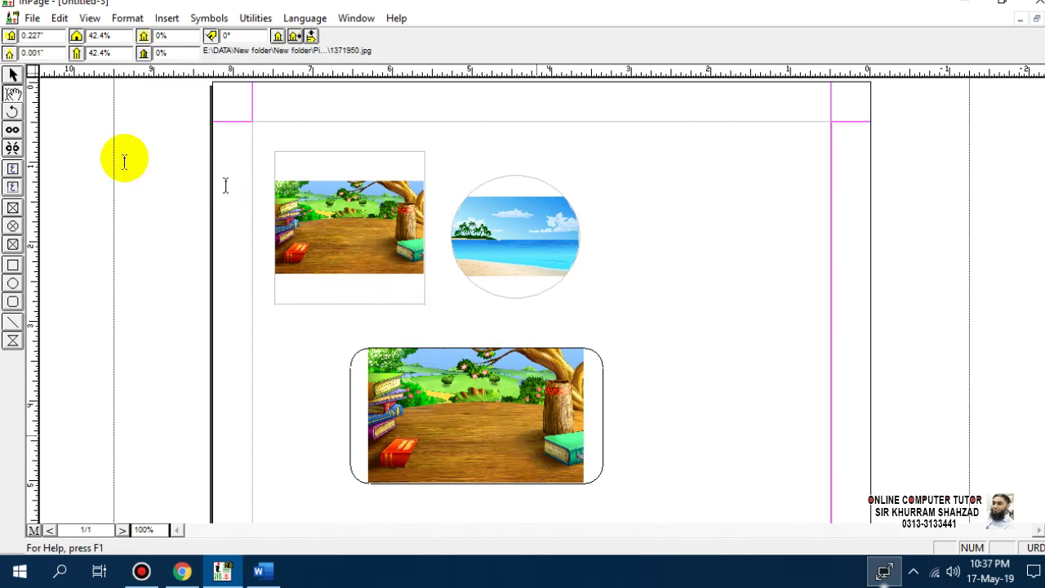
Delete the rectangular, rounded-corner and elliptical picture boxes from the page
left_click(13, 75)
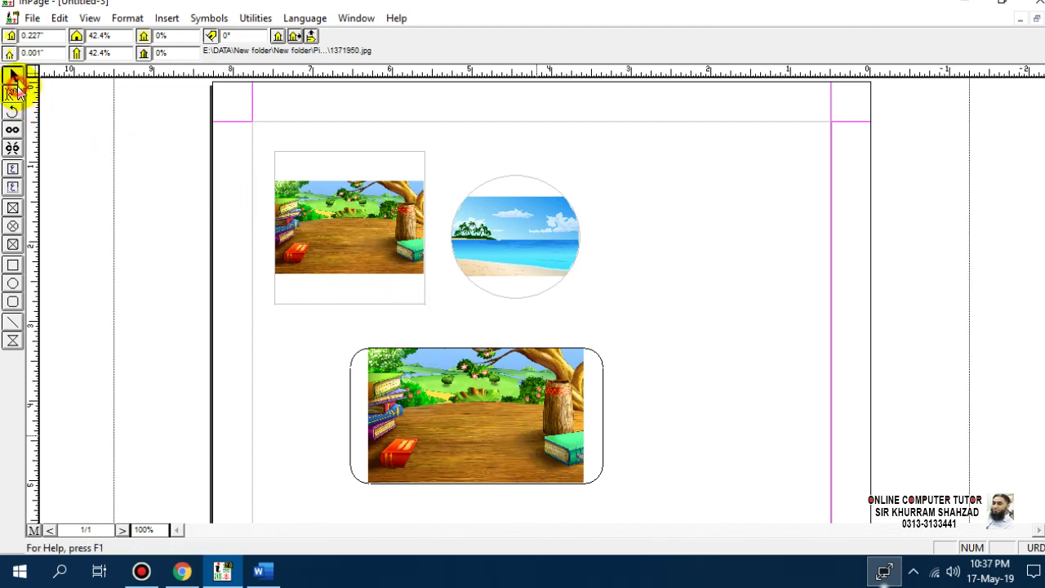
left_click(296, 221)
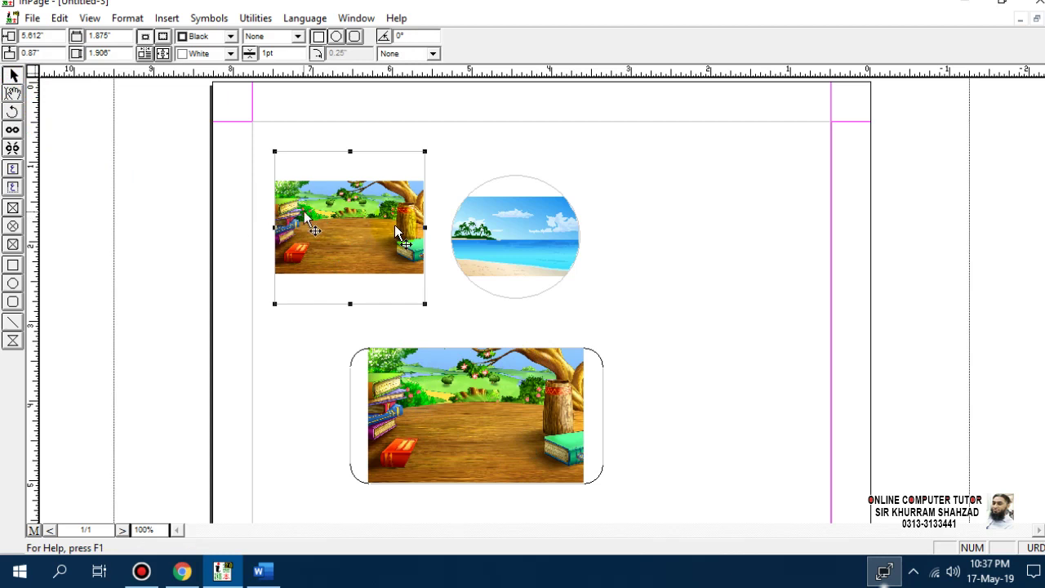
key("Delete")
left_click(480, 235)
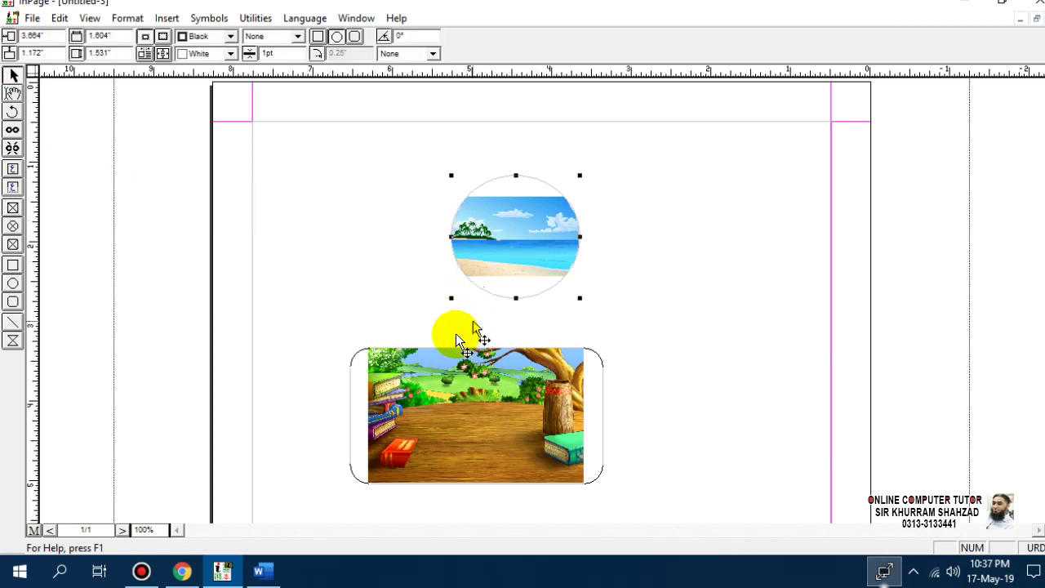
left_click(436, 380)
key("Delete")
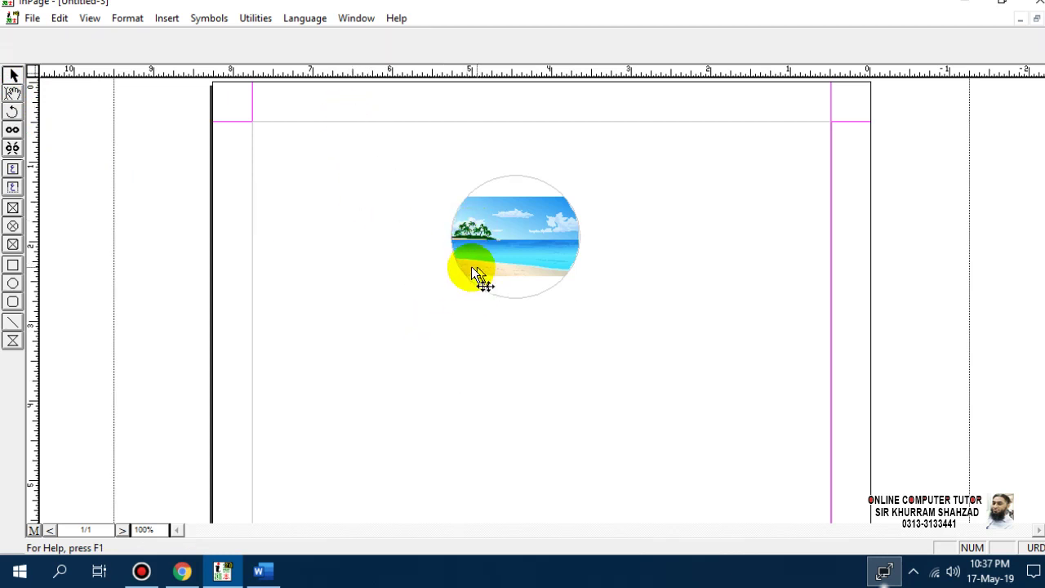
left_click(472, 269)
key("Delete")
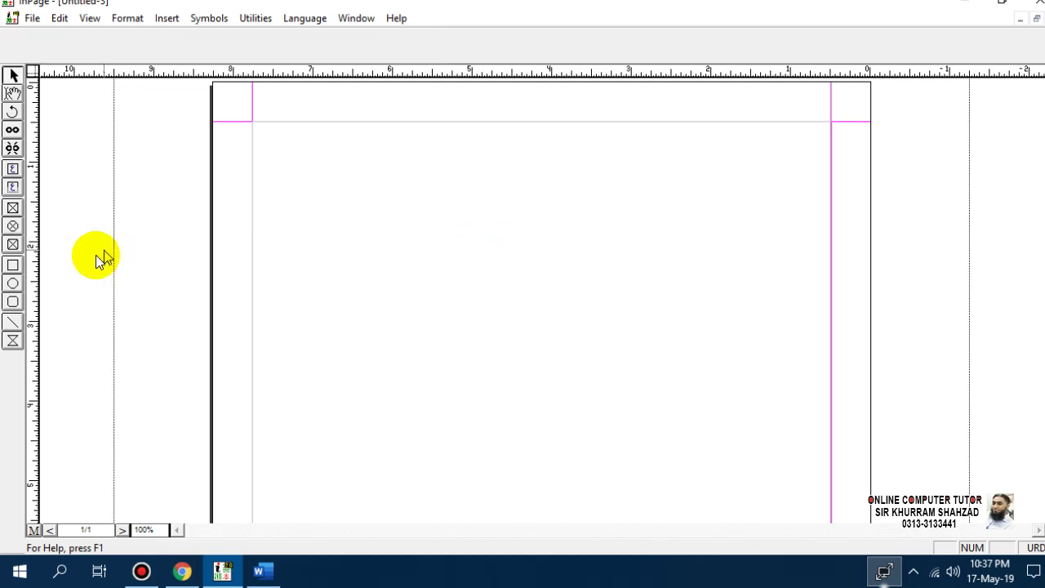
Draw an unfilled rectangle with a black 1pt border, about 2.54" wide and 2.29" high, in the page's upper-left area
left_click(12, 268)
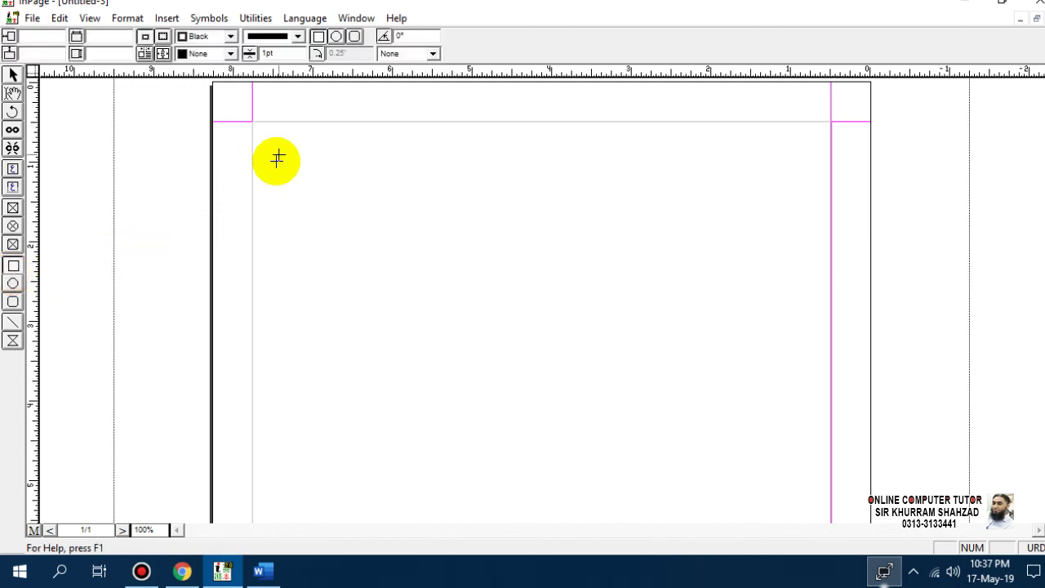
left_click_drag(293, 155, 494, 336)
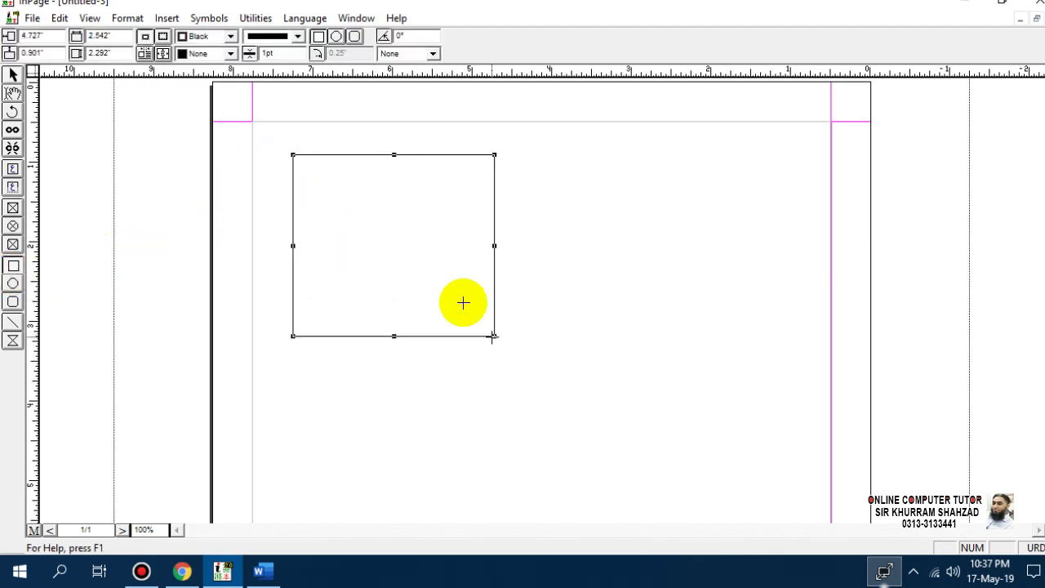
left_click(410, 243)
Try to place a text cursor inside the drawn rectangle, then return to the Arrow tool
left_click(11, 94)
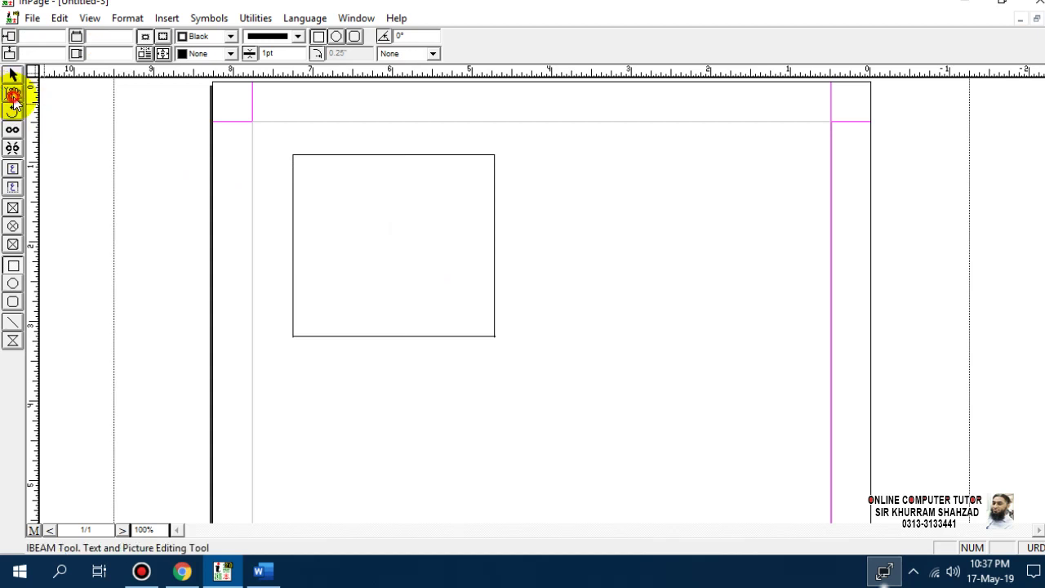
left_click(352, 173)
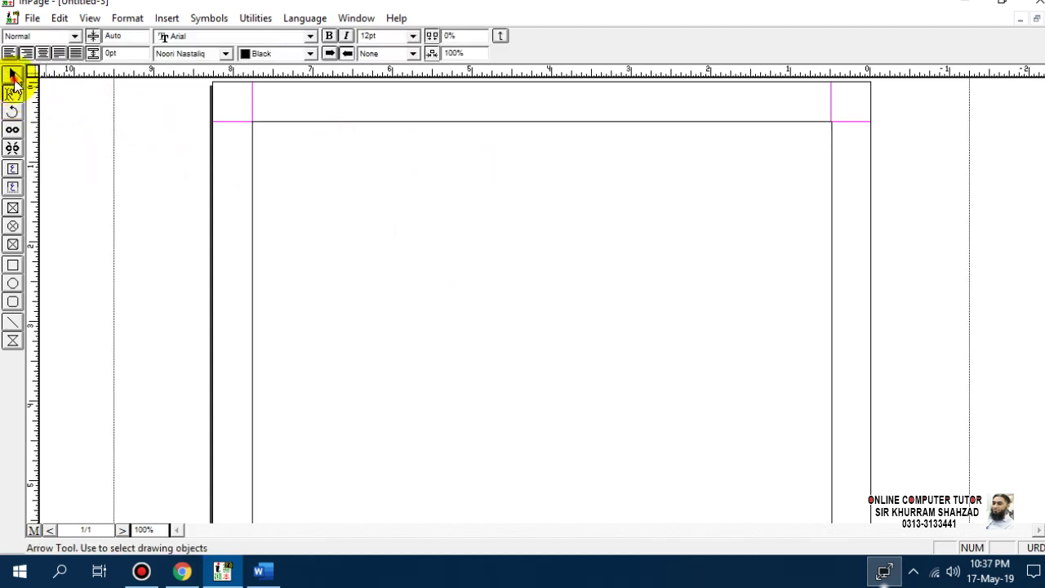
left_click(11, 74)
Try to open the object properties from inside the rectangle, and dismiss the dialog without changes
left_click(417, 219)
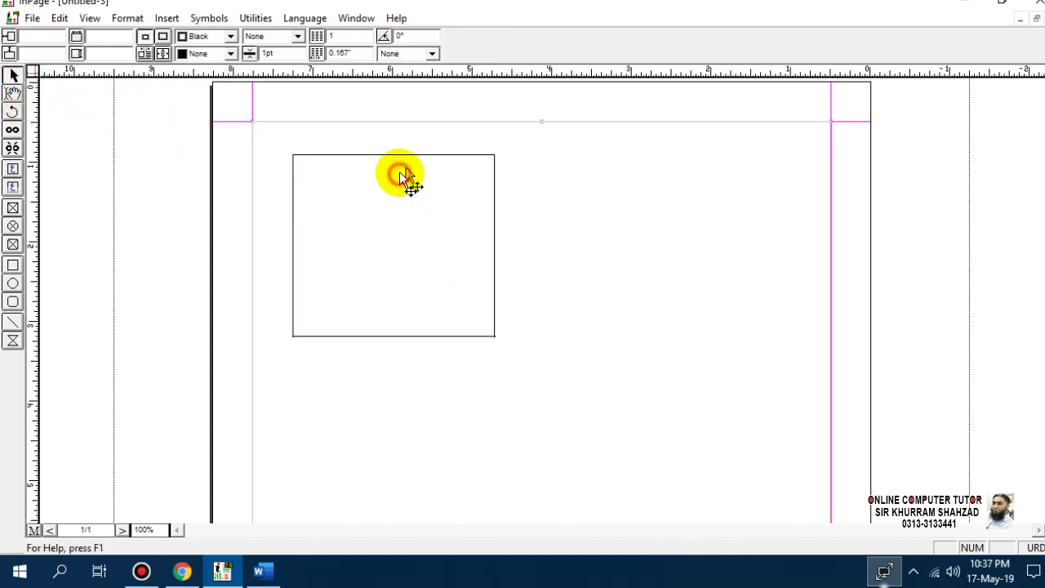
left_click(401, 175)
right_click(382, 165)
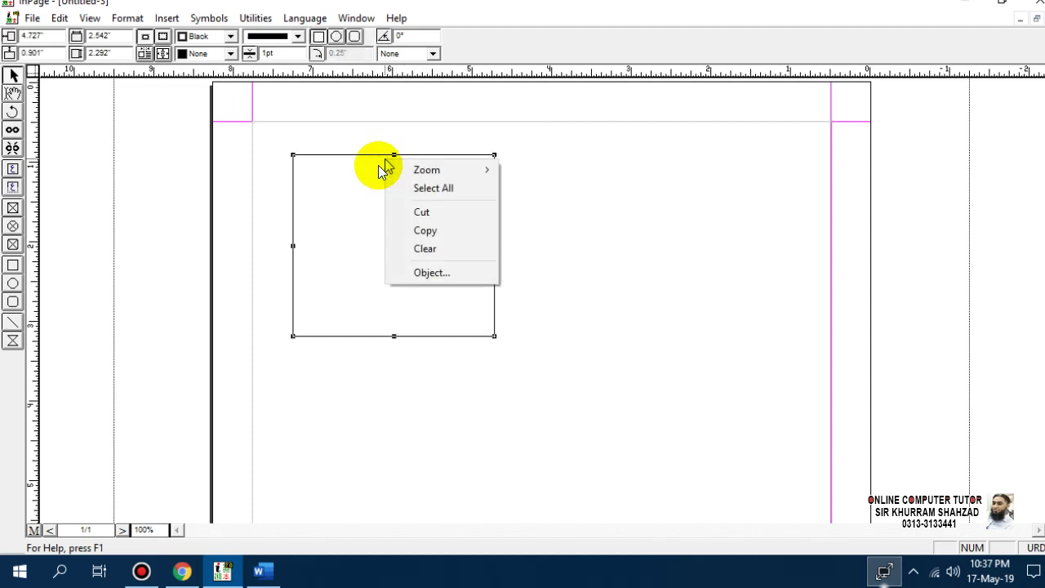
left_click(340, 176)
double_click(335, 170)
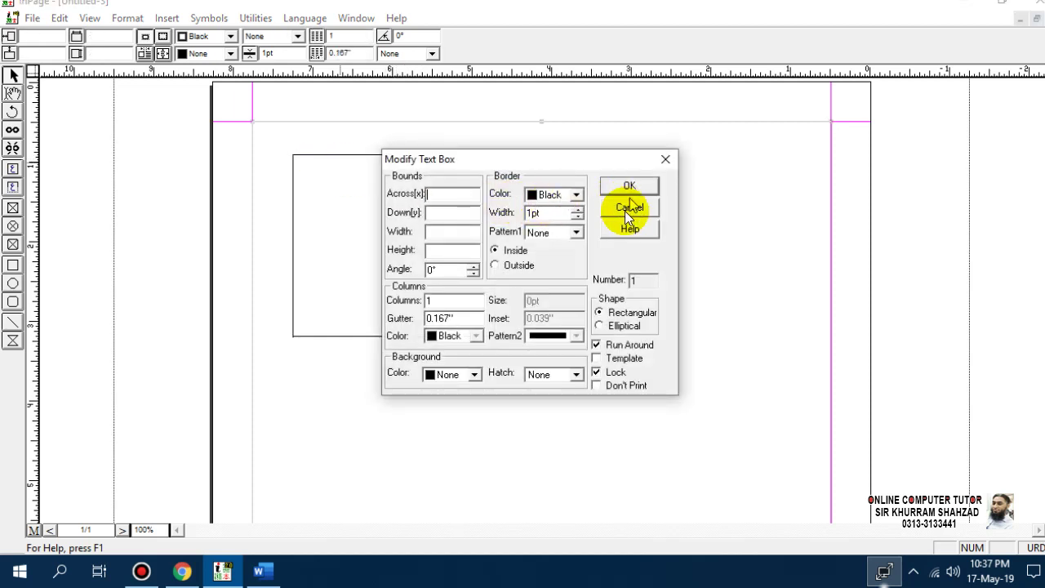
left_click(629, 209)
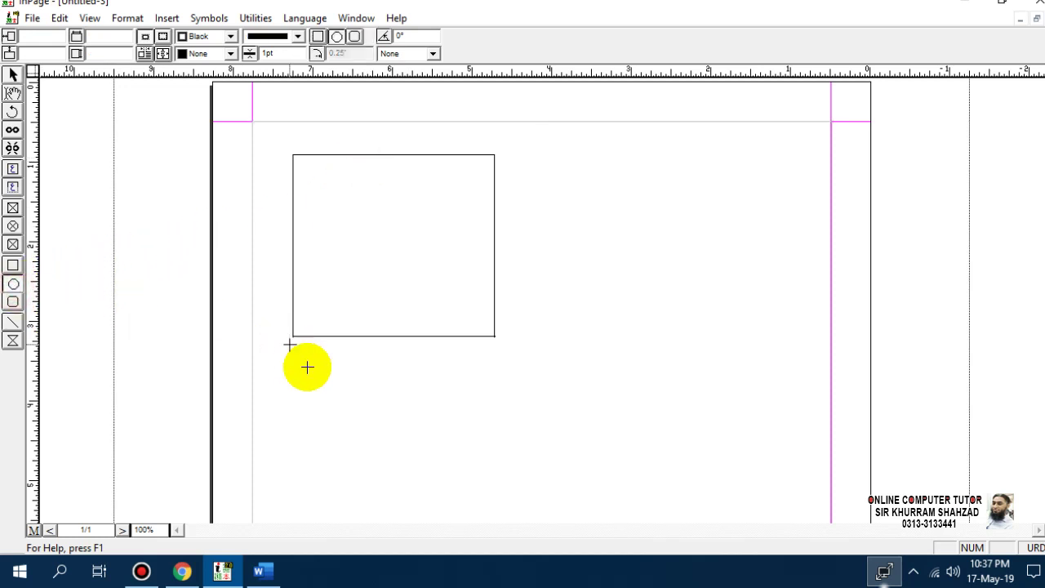
Draw an ellipse about 1.56" by 1.42" below the rectangle and a rounded-corner rectangle about 1.53" by 1.65" to the rectangle's right
left_click_drag(312, 364, 435, 475)
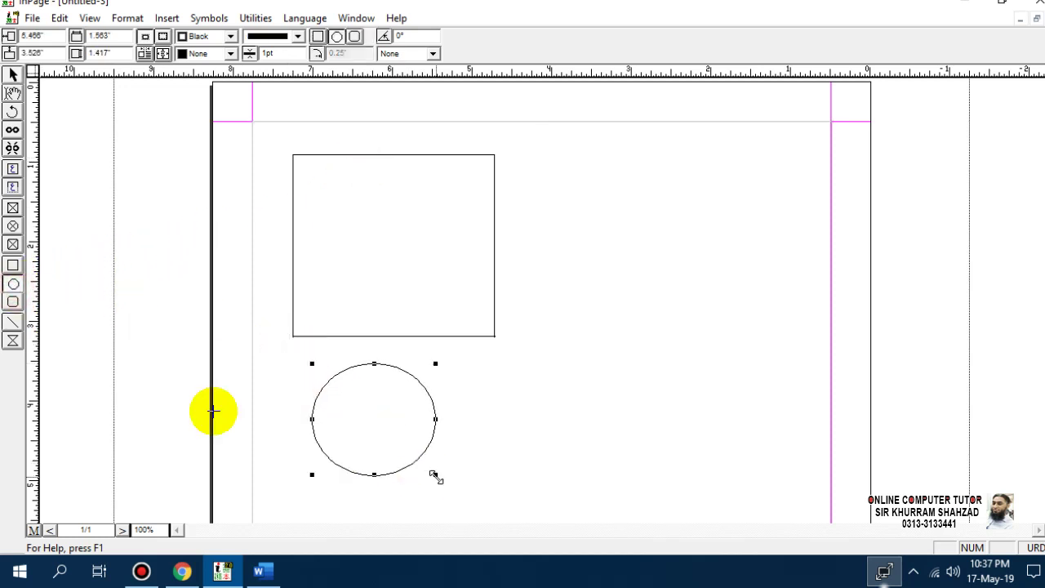
left_click(13, 301)
left_click_drag(679, 221, 558, 352)
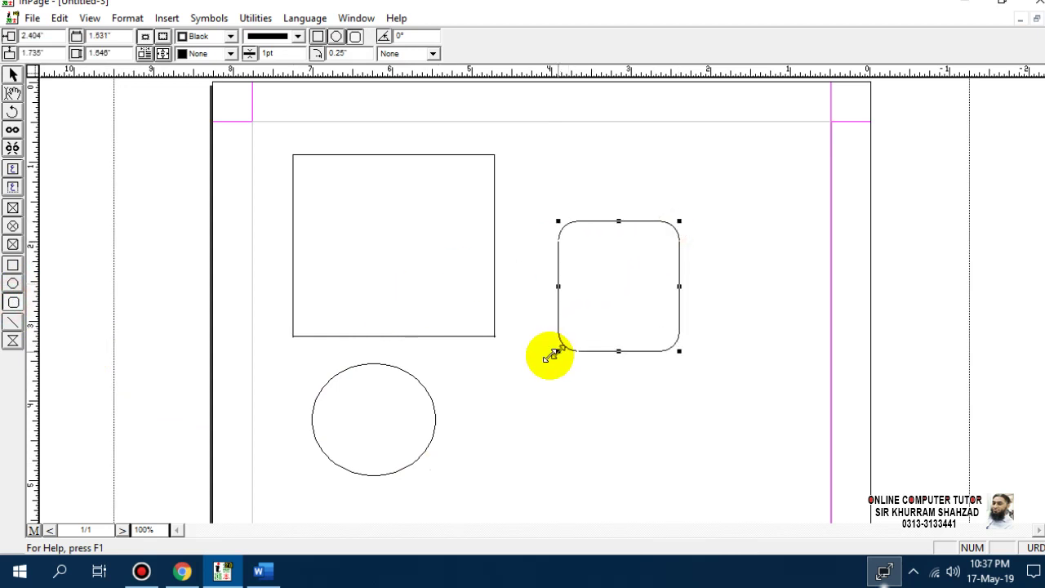
Draw a horizontal 1pt black line about 3.6" long between the ellipse and the page's right margin
left_click(13, 322)
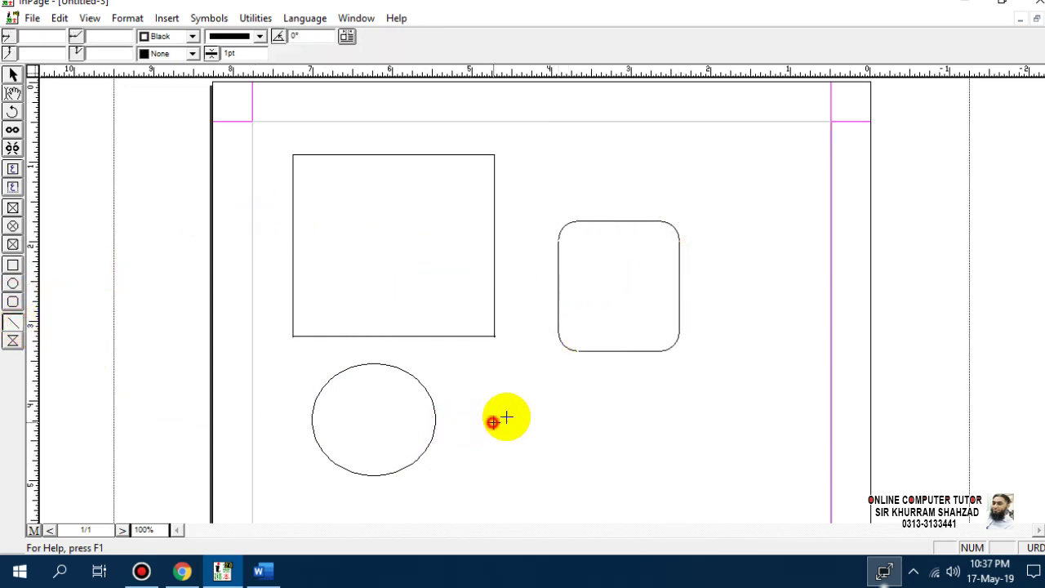
left_click_drag(494, 422, 782, 417)
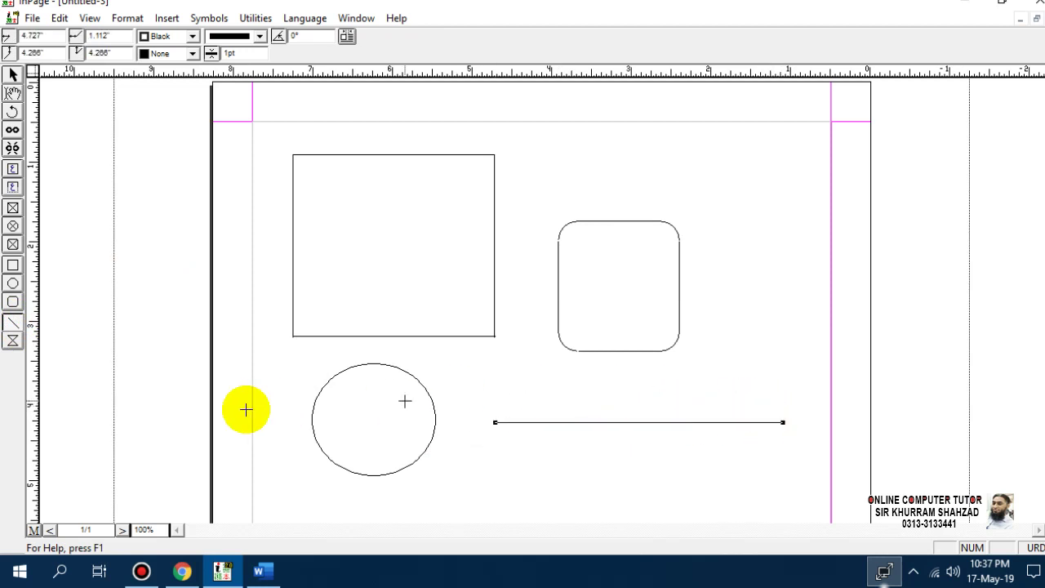
Draw a four-cornered polygon about 2.21" wide and 2.30" high below the horizontal line
left_click(13, 342)
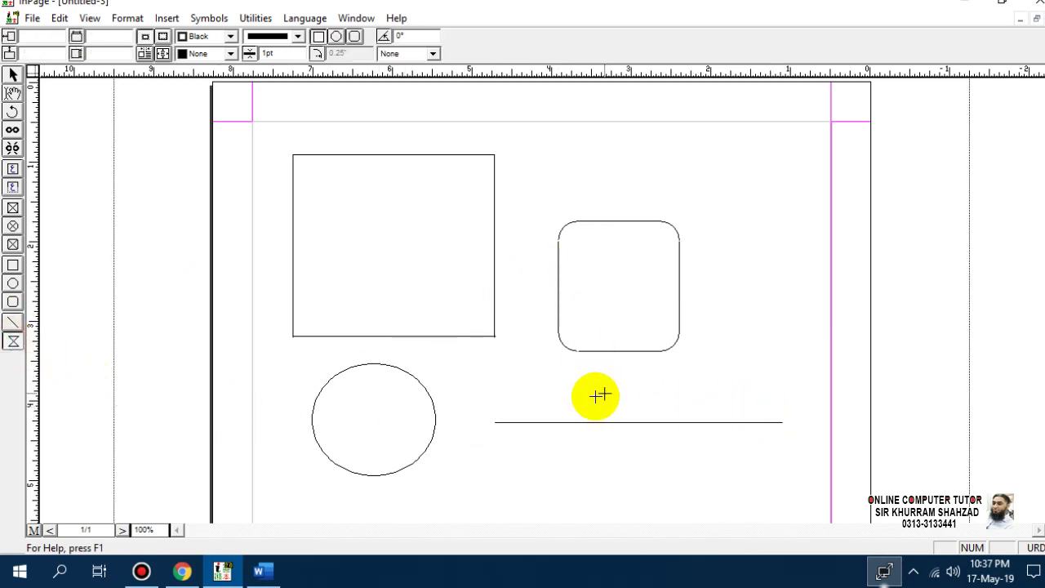
scroll(526, 287, "down", 5)
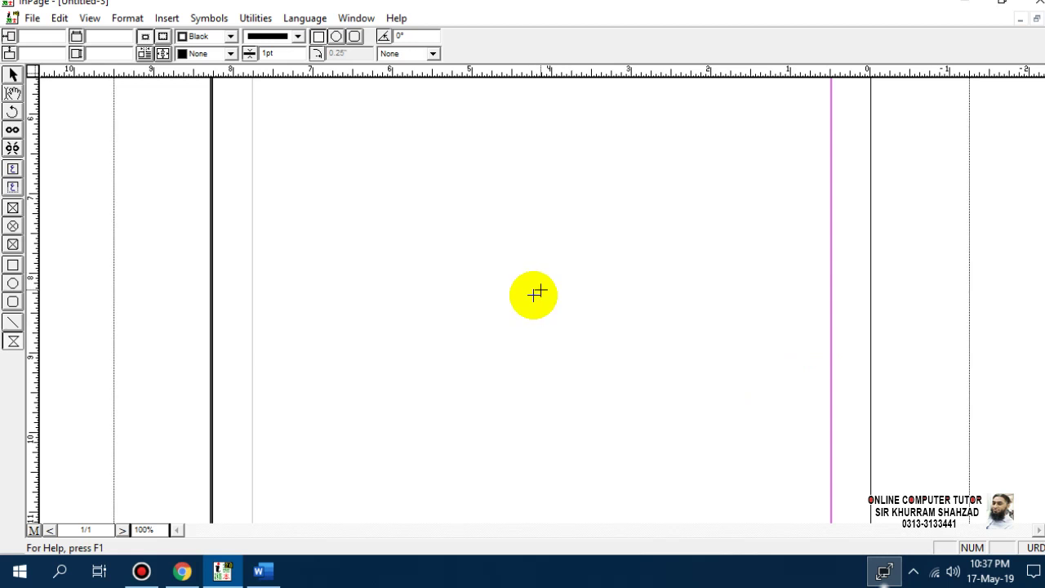
scroll(535, 294, "up", 5)
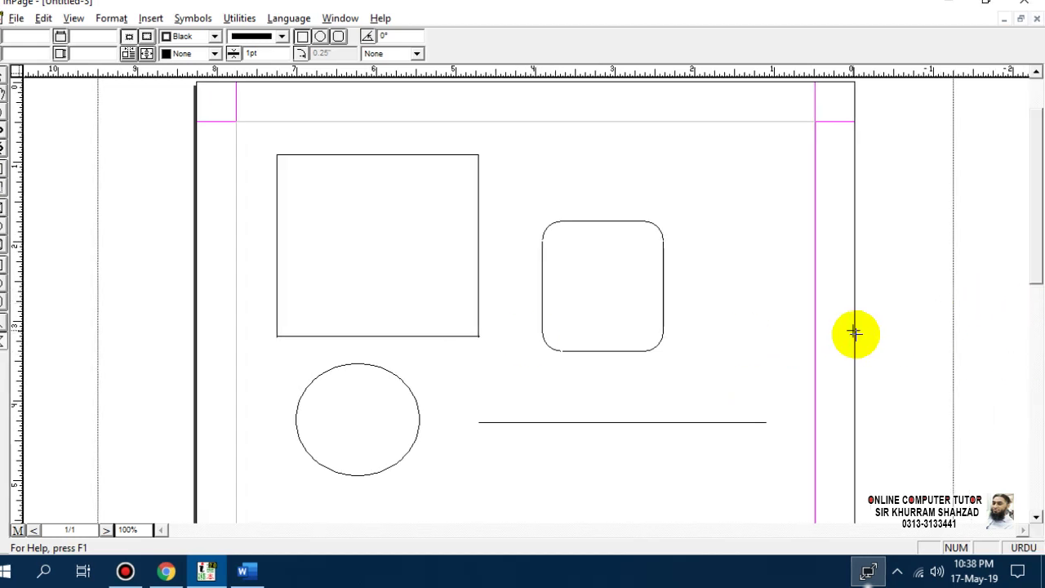
left_click_drag(1035, 262, 1043, 347)
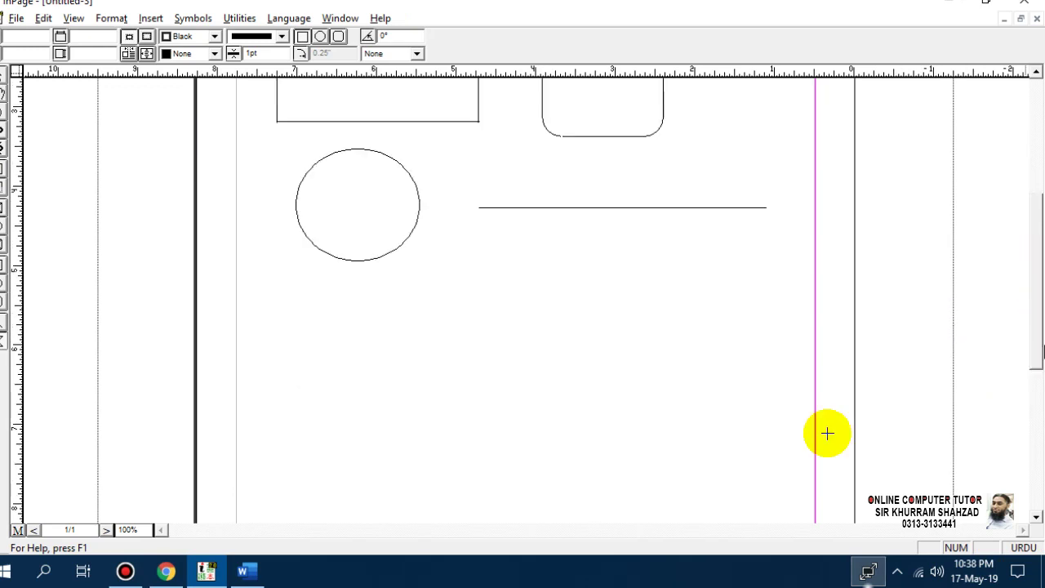
mouse_move(513, 298)
left_mouse_down()
mouse_move(591, 397)
mouse_move(689, 481)
left_mouse_up()
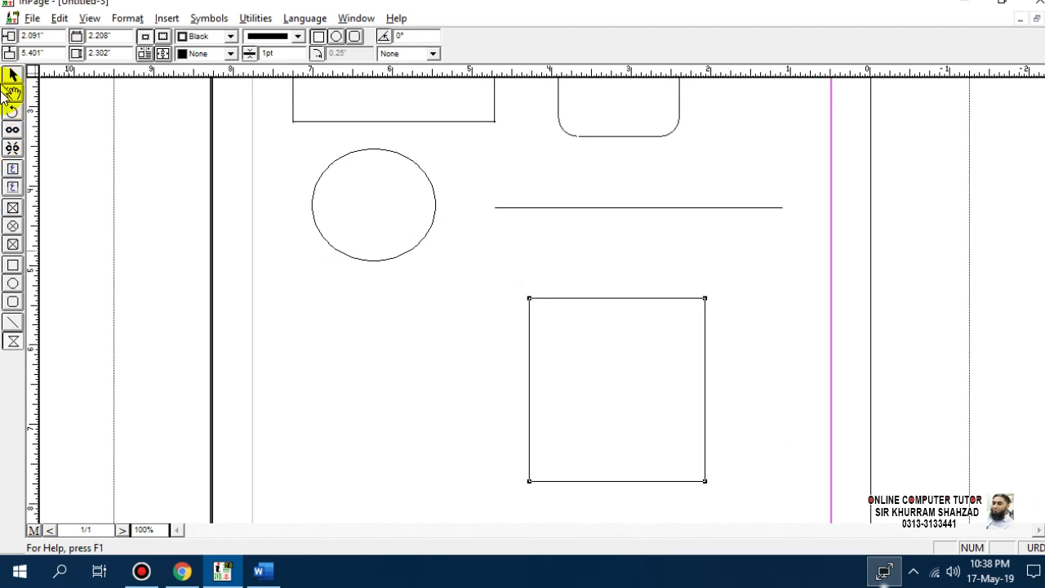
Reshape the polygon to about 4.53" by 4.05" by pulling new points outward from all four sides and one inward from the upper-left slope
left_click(12, 76)
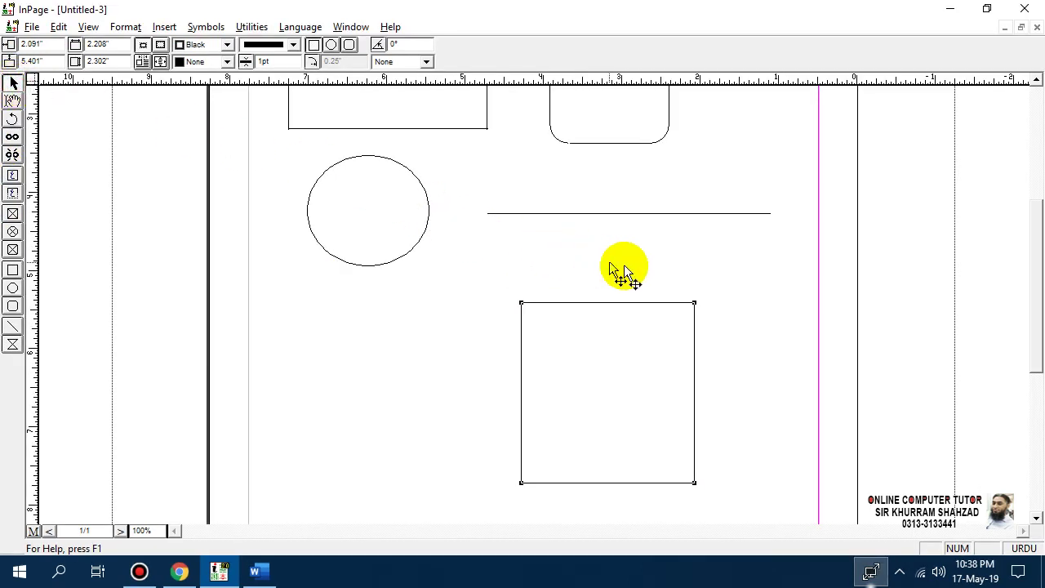
left_click_drag(645, 304, 600, 244)
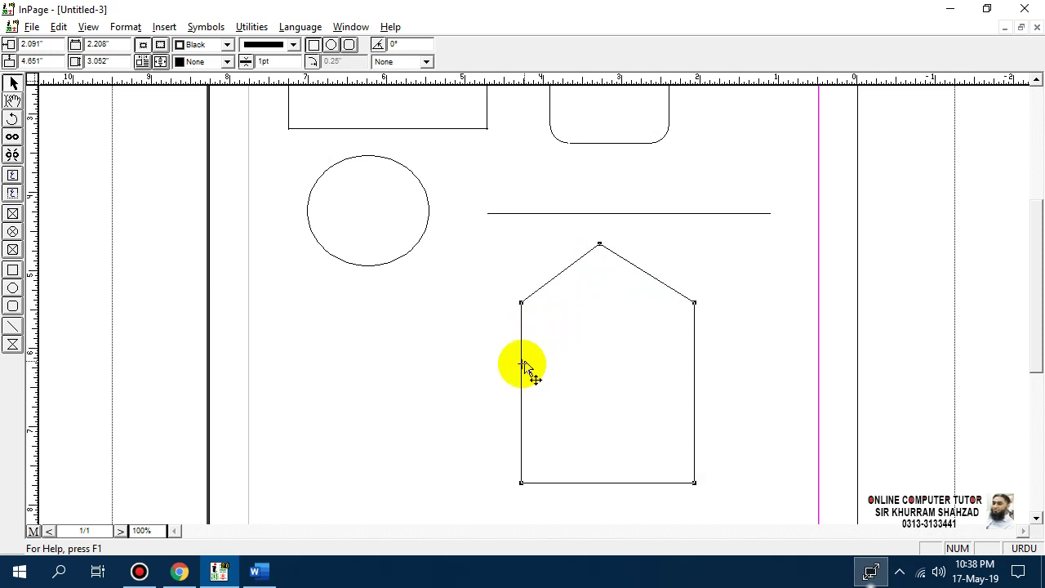
left_click_drag(521, 366, 404, 392)
left_click_drag(581, 482, 629, 496)
left_click_drag(693, 328, 759, 329)
left_click_drag(525, 237, 551, 283)
left_click_drag(575, 230, 575, 230)
double_click(575, 231)
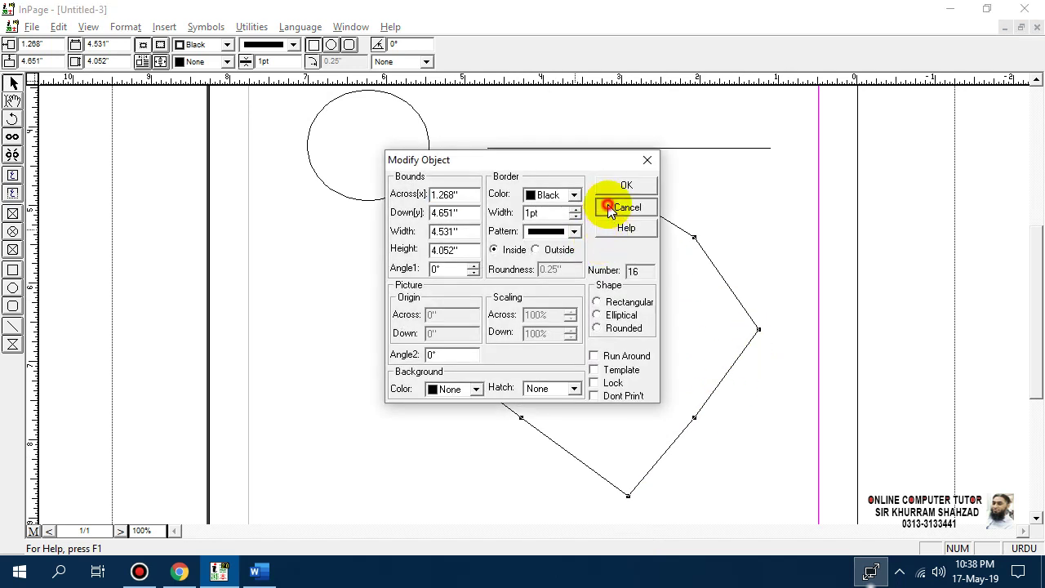
left_click(608, 207)
double_click(575, 241)
left_click(575, 233)
left_click(579, 227)
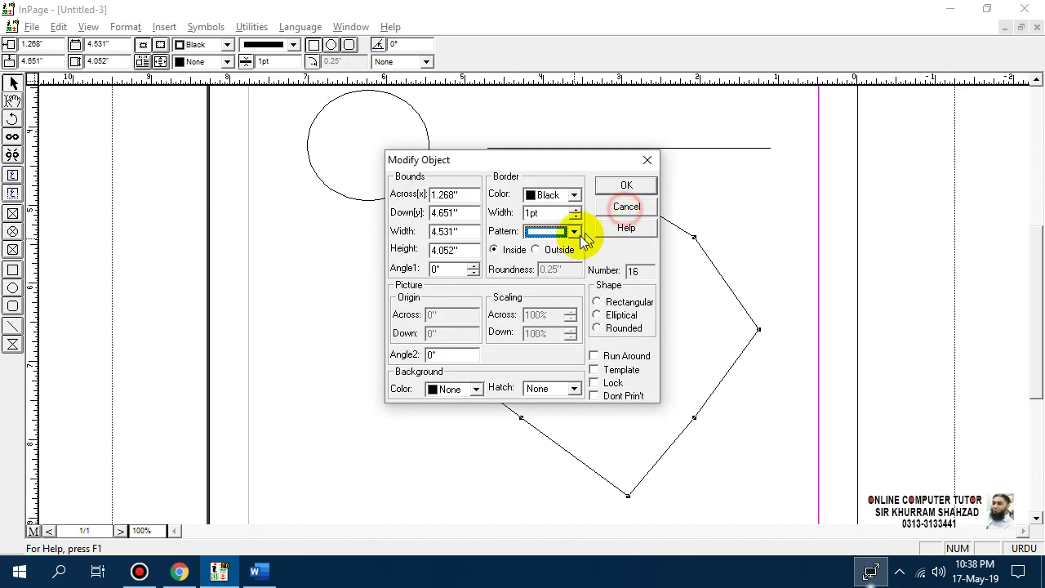
left_click(625, 207)
Pull another new point inward from the polygon's upper edge, between the notch and the peak, to widen the notch
left_click_drag(574, 238, 621, 264)
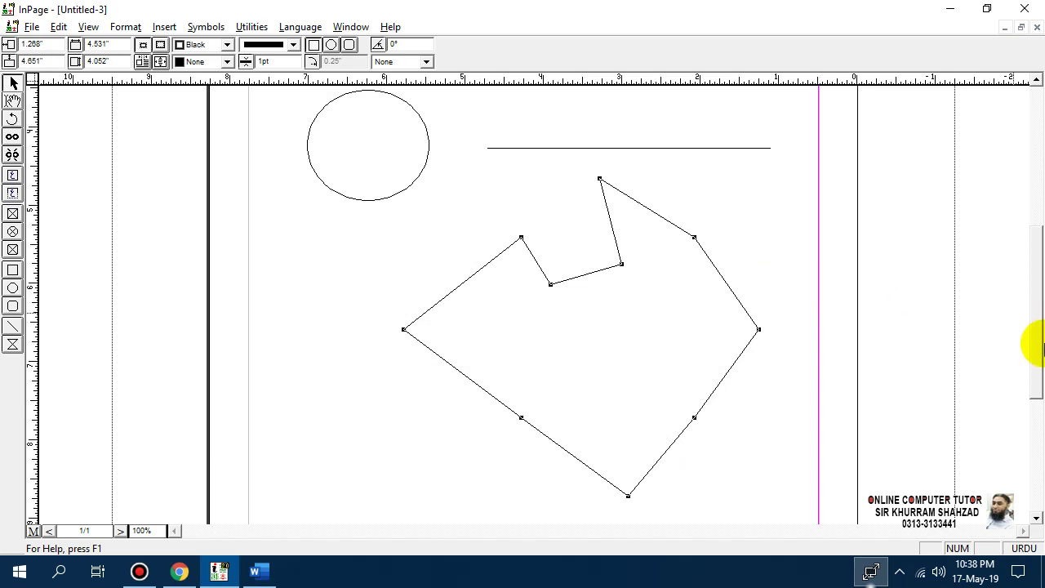
left_click_drag(1043, 349, 1043, 208)
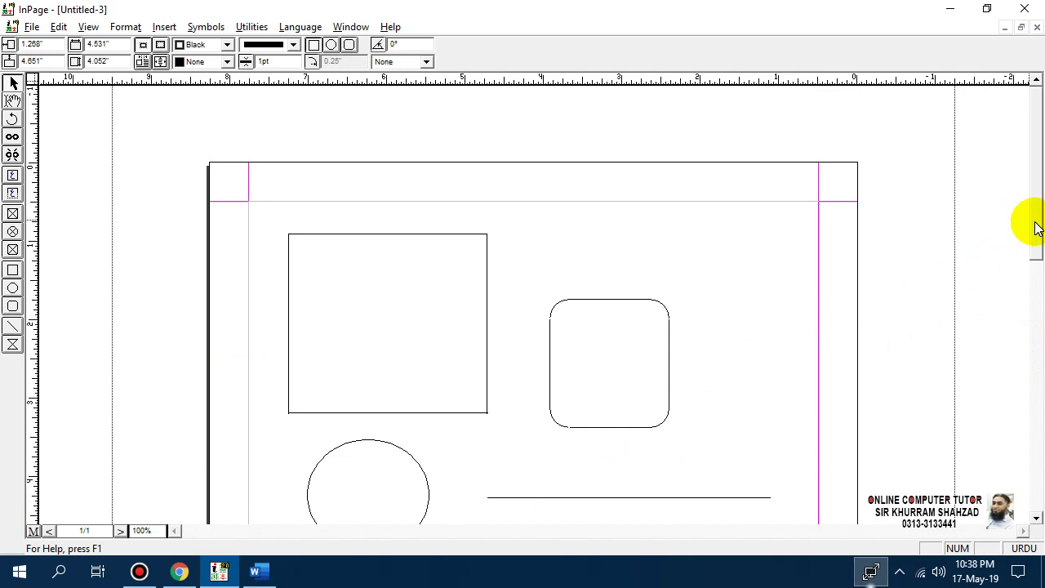
left_click_drag(1033, 227, 1034, 300)
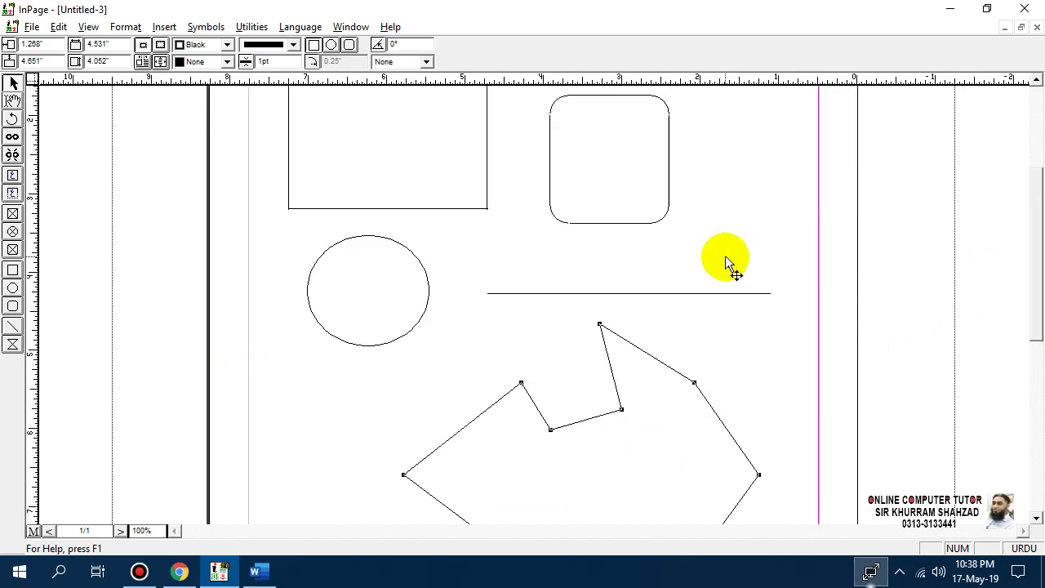